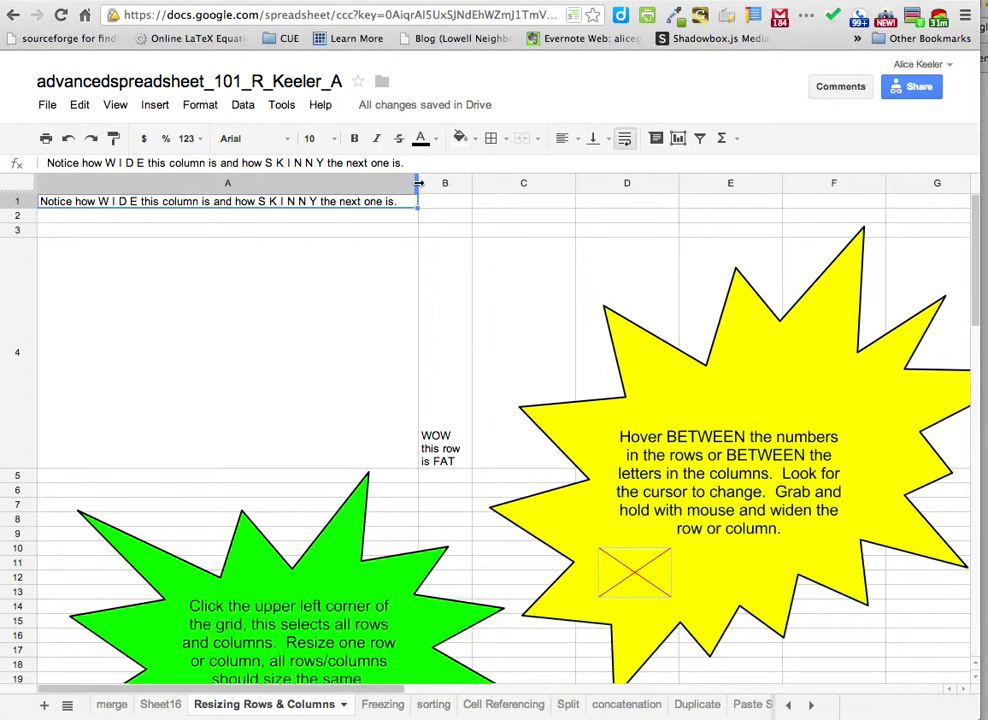
- Resize columns individually: narrow A to about the word-wrap width of its text, widen B, narrow C and widen D
{"action": "left_click_drag", "start_coordinate": [418, 183], "coordinate": [103, 186]}
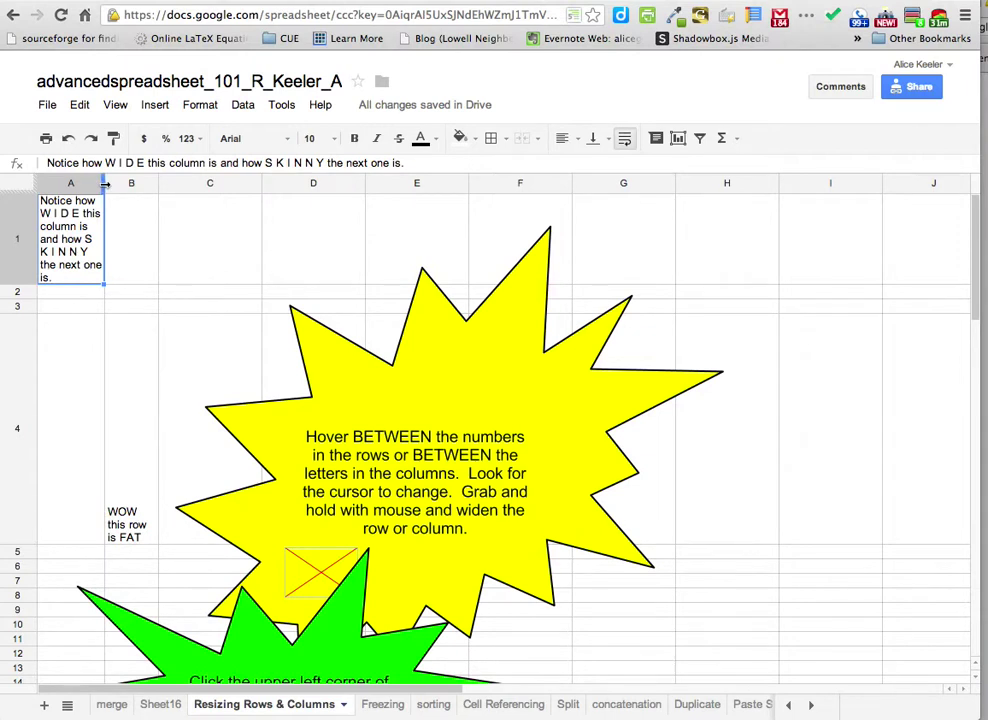
{"action": "left_click_drag", "start_coordinate": [104, 183], "coordinate": [277, 182]}
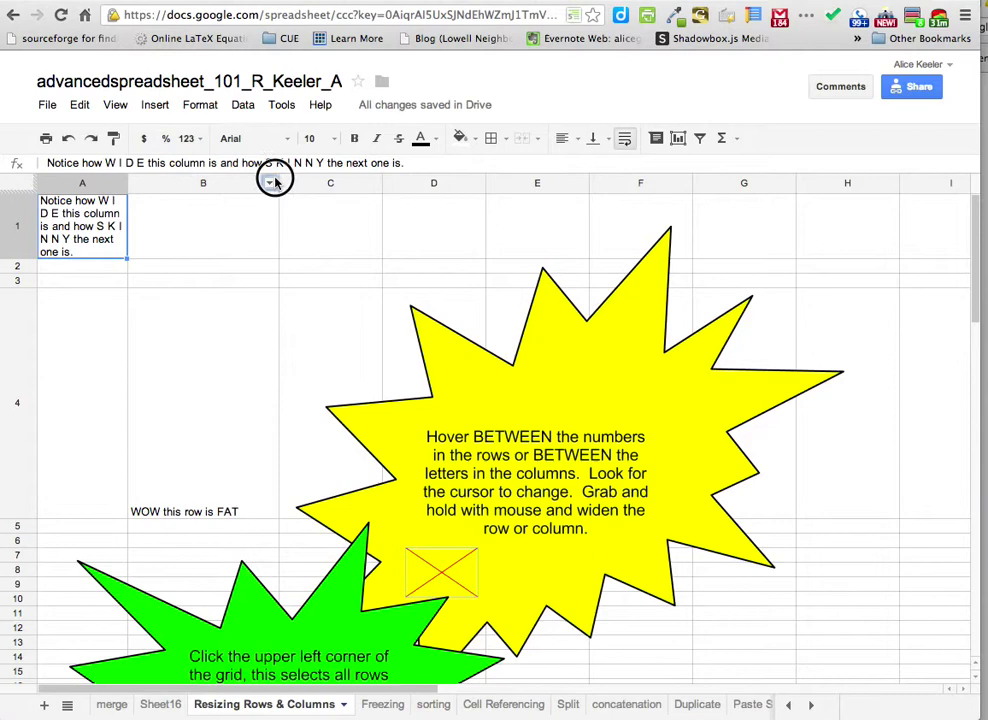
{"action": "left_click", "coordinate": [275, 180]}
{"action": "left_click", "coordinate": [304, 183]}
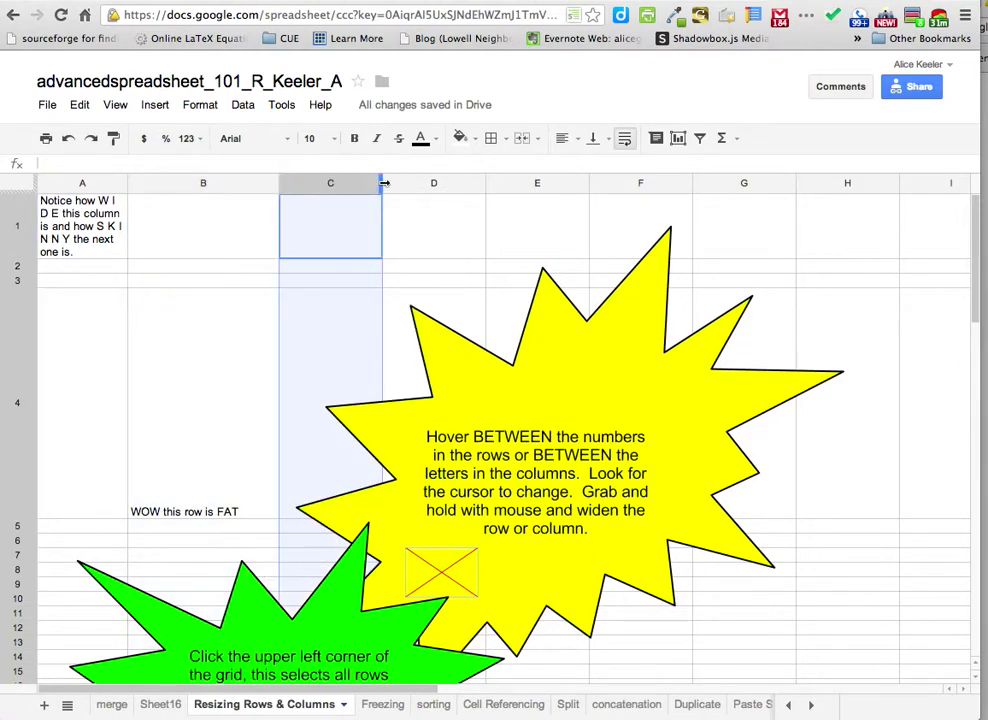
{"action": "left_click_drag", "start_coordinate": [383, 183], "coordinate": [315, 183]}
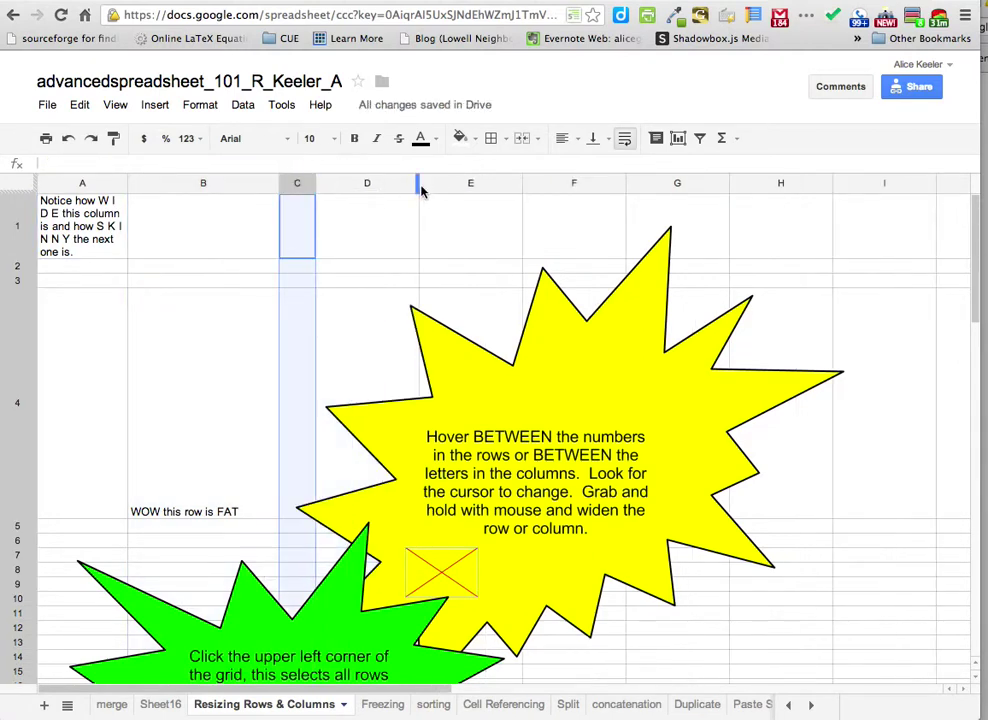
{"action": "left_click_drag", "start_coordinate": [421, 190], "coordinate": [470, 185]}
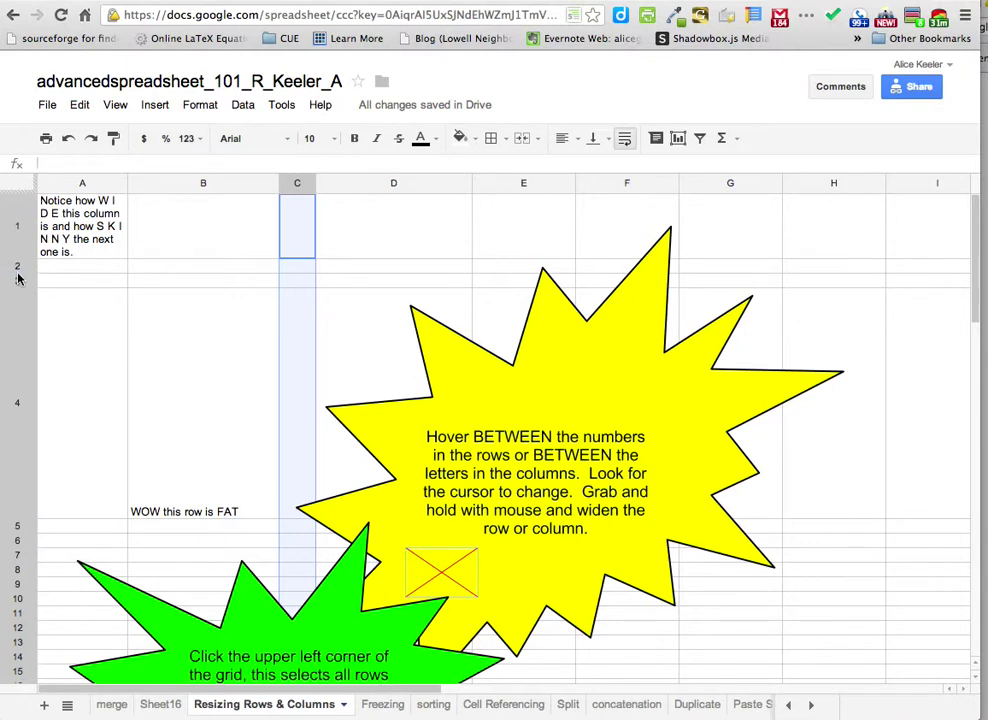
- Make row 2 several text lines tall and shrink row 4 to the height of a single text line
{"action": "left_click_drag", "start_coordinate": [20, 270], "coordinate": [21, 303]}
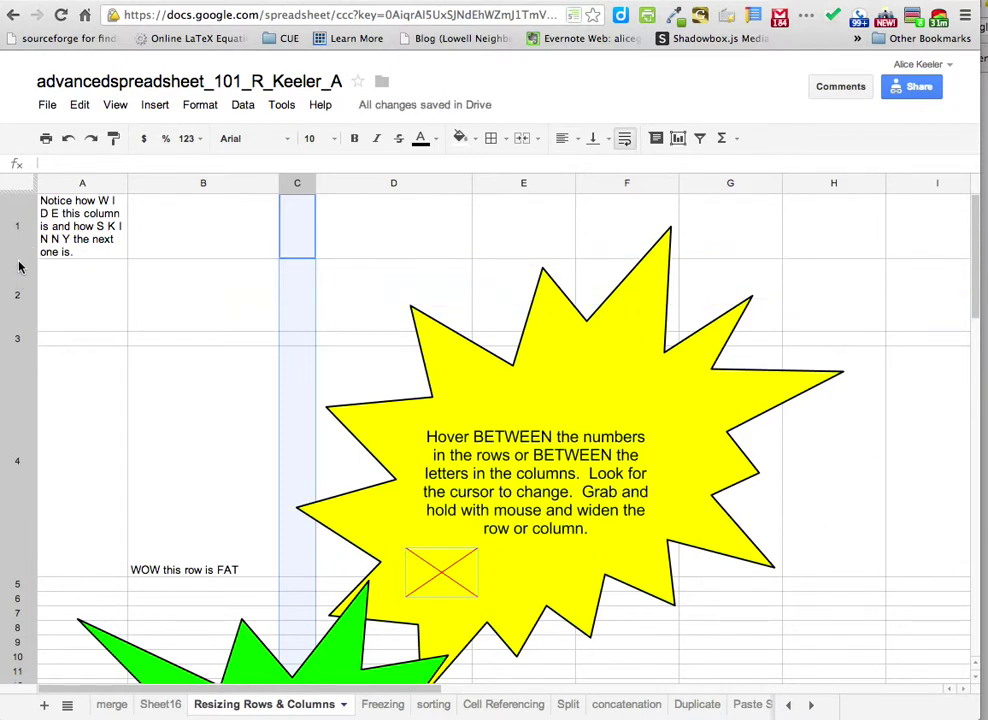
{"action": "left_click_drag", "start_coordinate": [17, 257], "coordinate": [18, 258]}
{"action": "left_click_drag", "start_coordinate": [25, 343], "coordinate": [22, 270]}
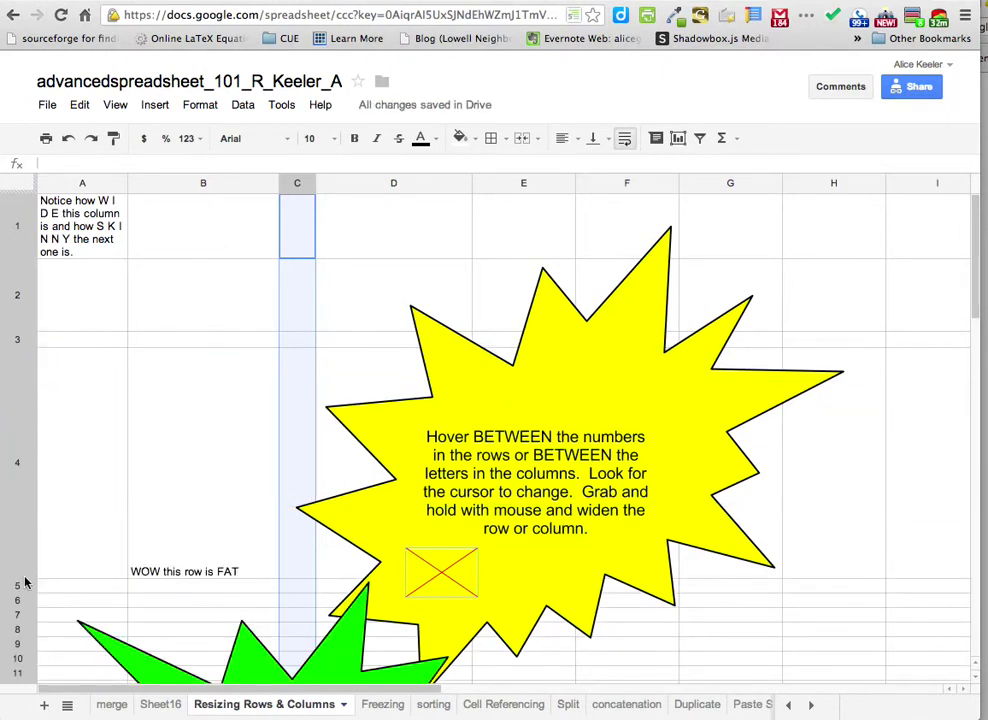
{"action": "left_click_drag", "start_coordinate": [20, 578], "coordinate": [20, 345]}
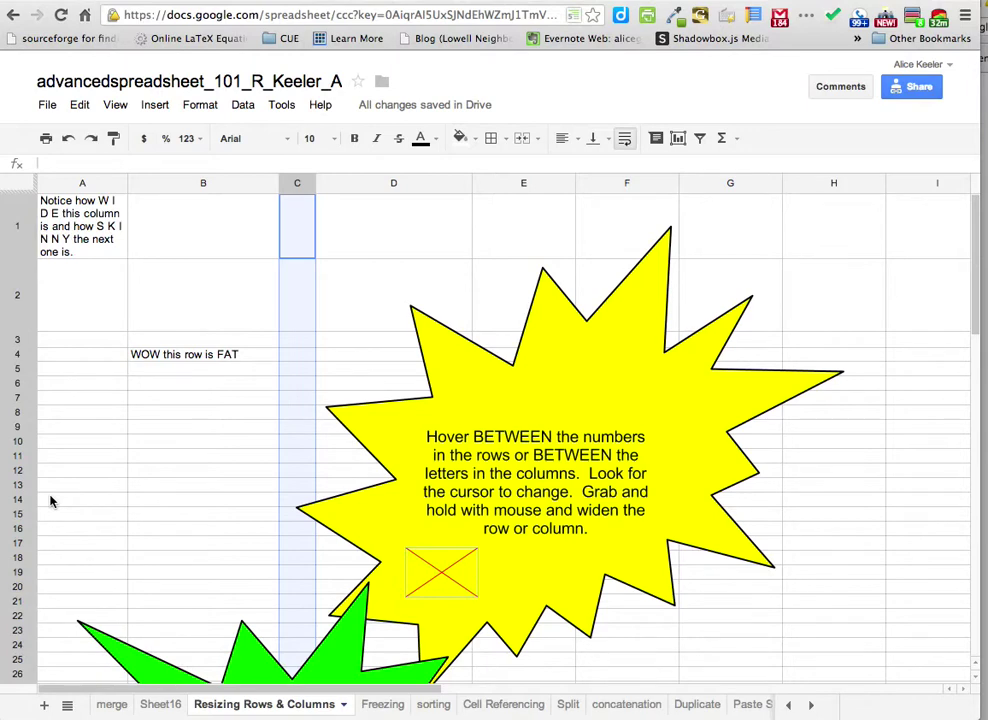
{"action": "left_click", "coordinate": [262, 413]}
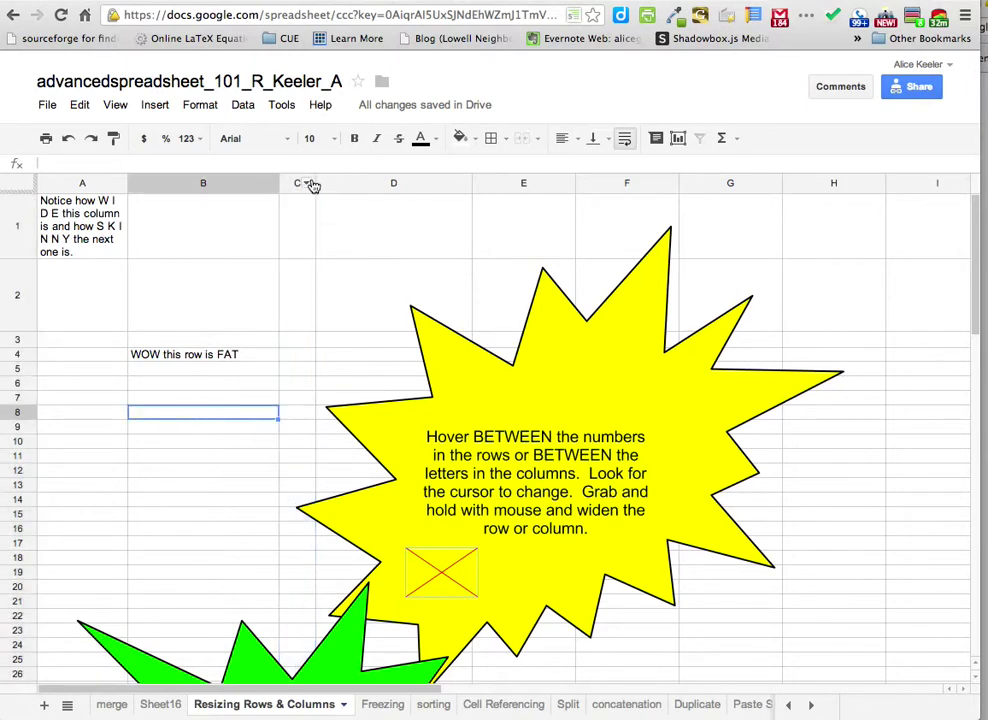
- Select columns B through G together and narrow them all to the same small width
{"action": "left_click", "coordinate": [268, 190]}
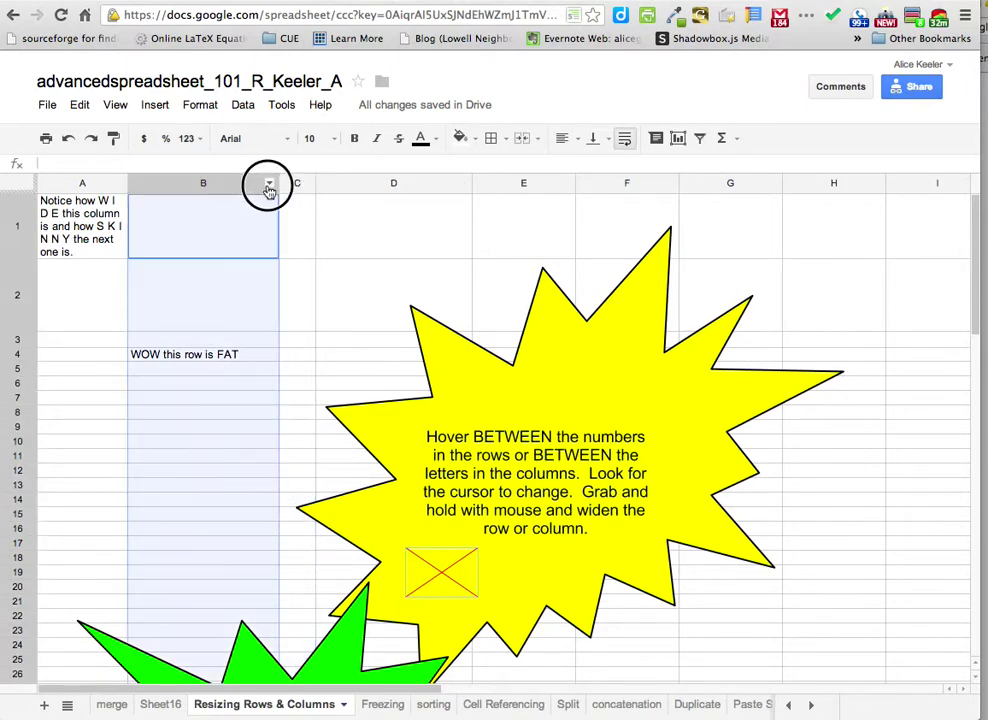
{"action": "left_click_drag", "start_coordinate": [268, 190], "coordinate": [632, 188]}
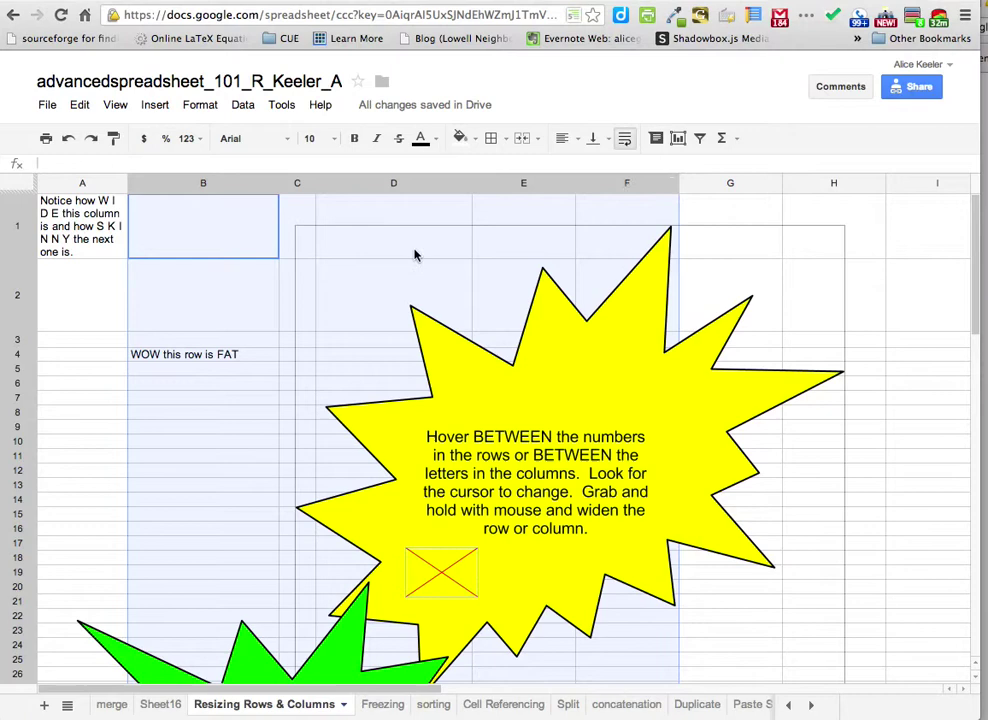
{"action": "left_click", "coordinate": [260, 247]}
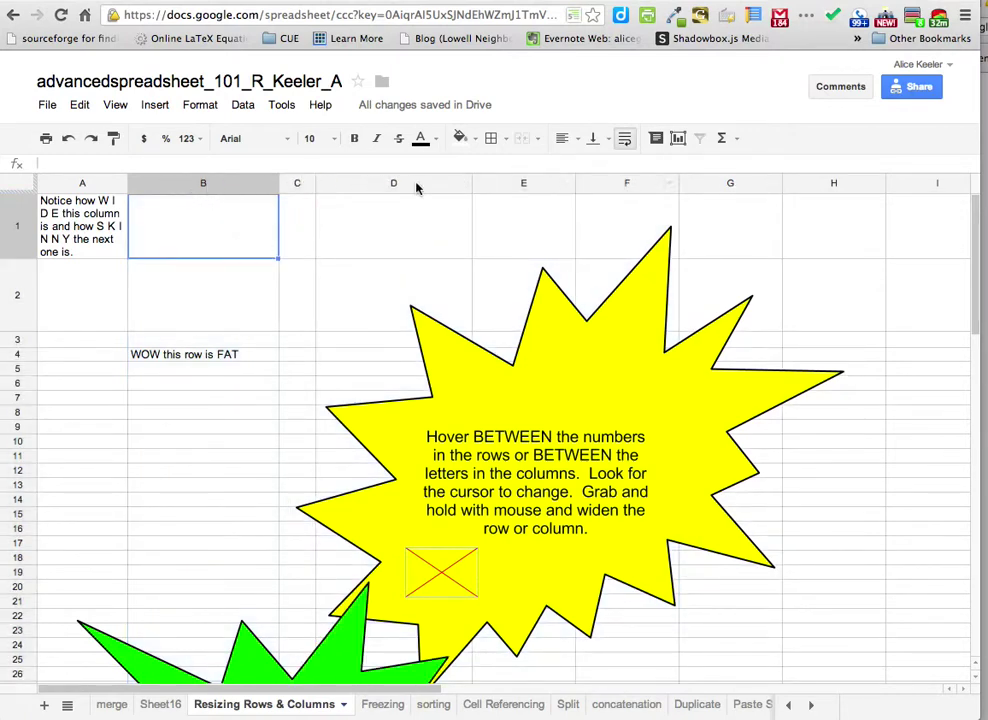
{"action": "left_click_drag", "start_coordinate": [172, 181], "coordinate": [776, 165]}
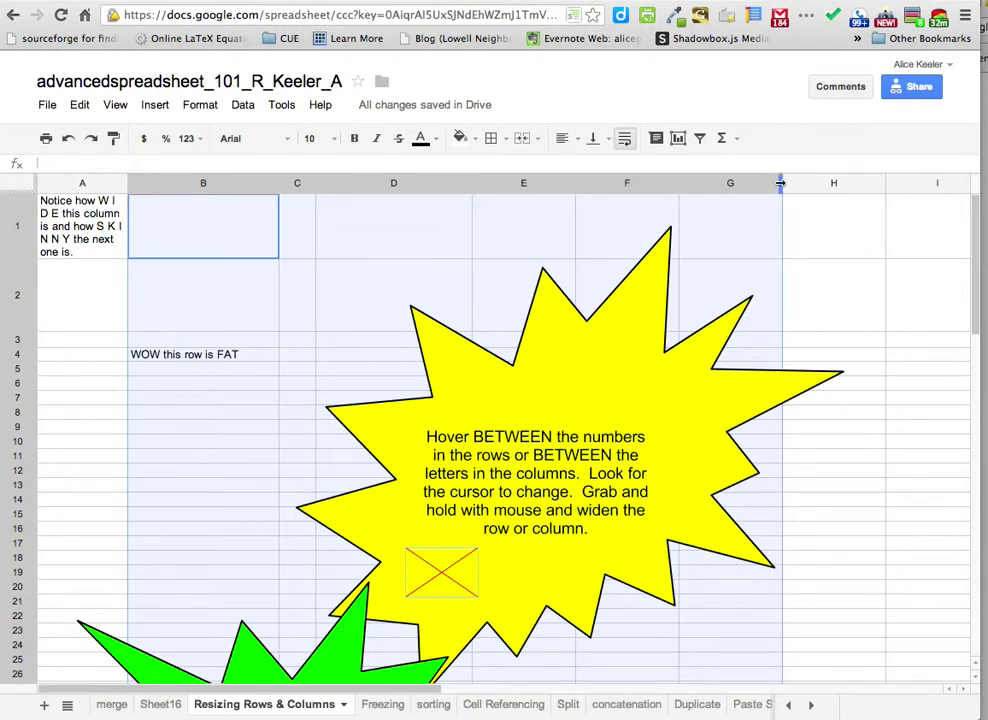
{"action": "left_click_drag", "start_coordinate": [678, 182], "coordinate": [613, 180]}
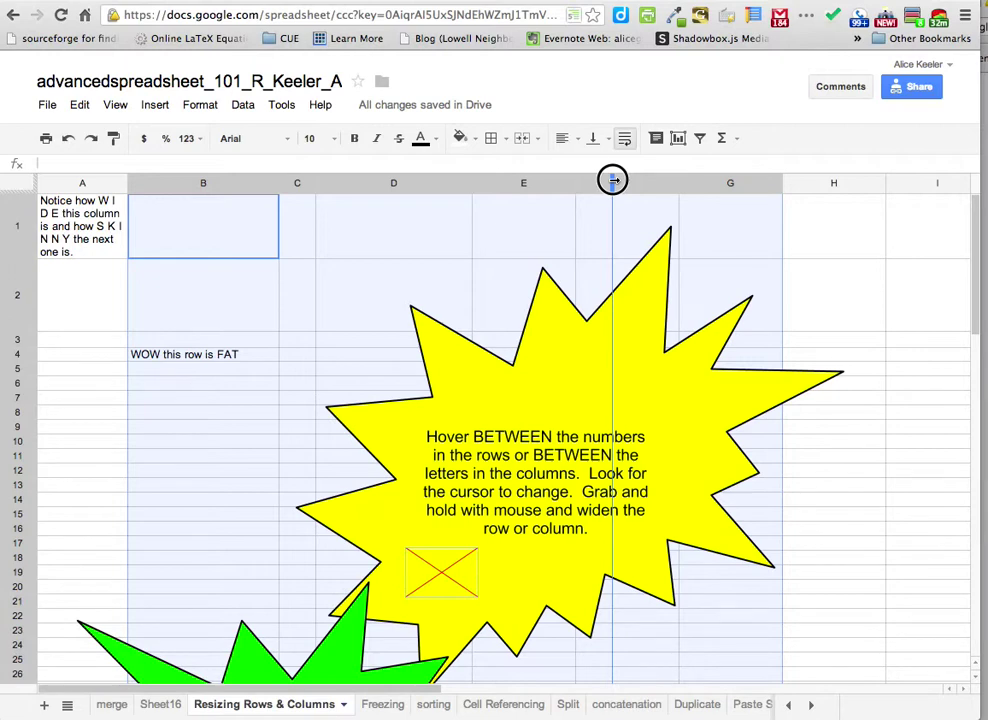
{"action": "left_click_drag", "start_coordinate": [613, 180], "coordinate": [613, 181]}
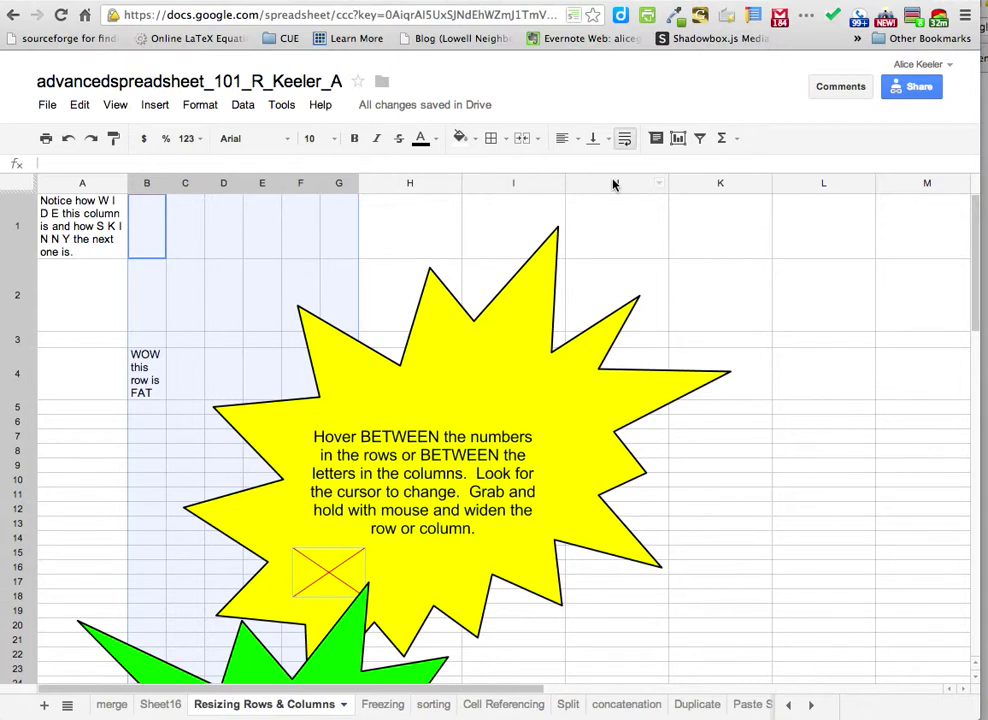
{"action": "left_click", "coordinate": [443, 220]}
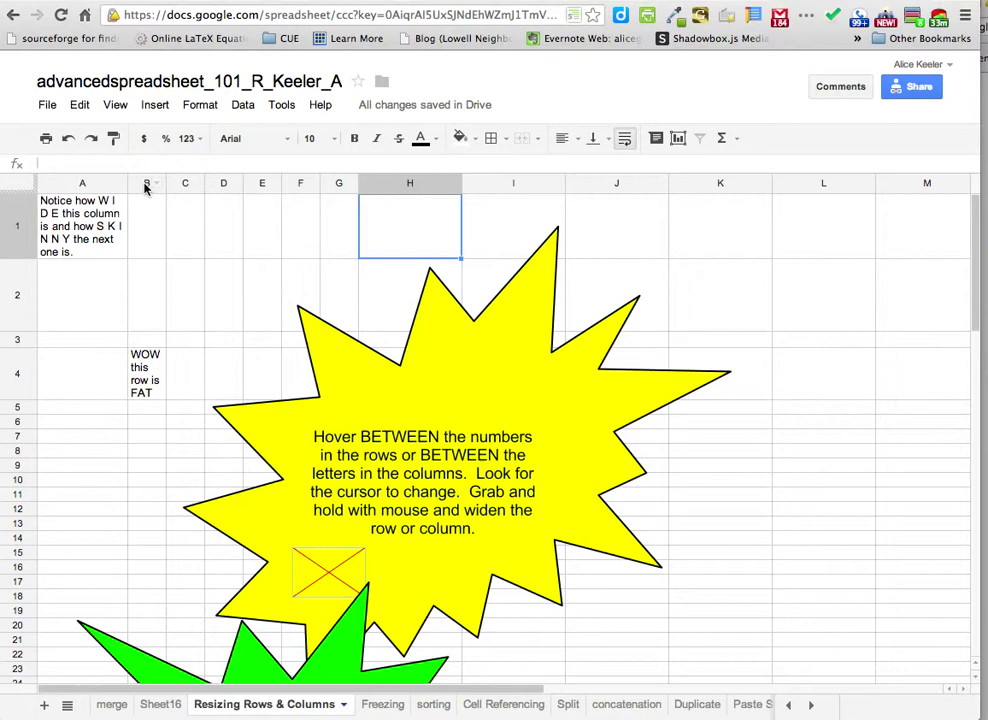
- Select columns B through K, widen them all equally, and shrink them together to a uniform narrow width
{"action": "left_click_drag", "start_coordinate": [146, 188], "coordinate": [709, 195]}
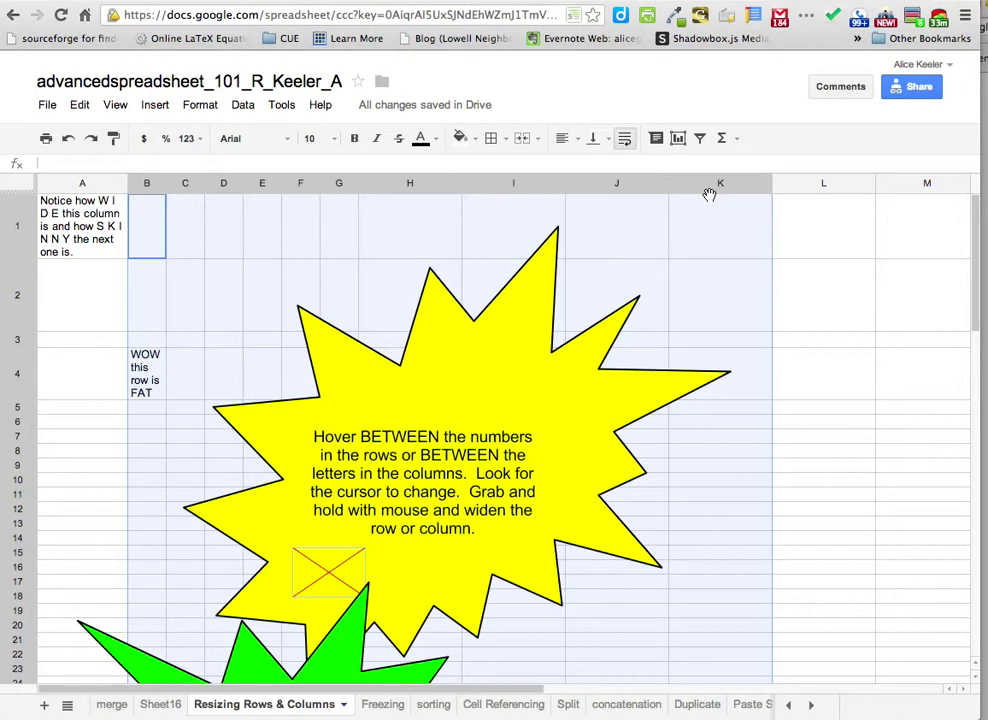
{"action": "left_click_drag", "start_coordinate": [771, 185], "coordinate": [889, 191]}
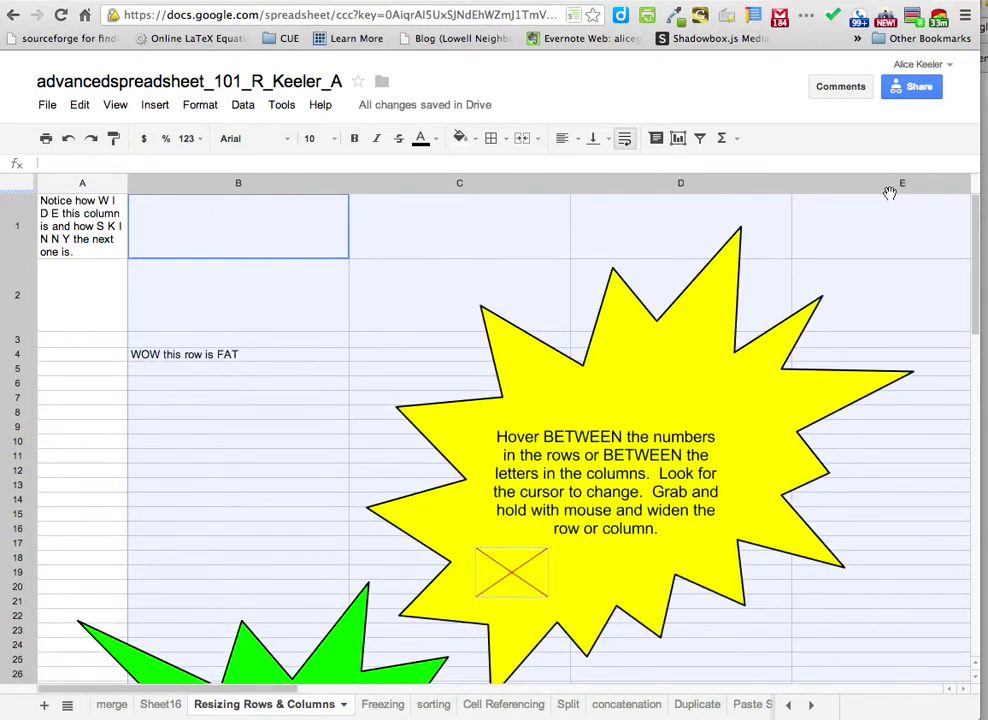
{"action": "left_click_drag", "start_coordinate": [791, 183], "coordinate": [598, 191]}
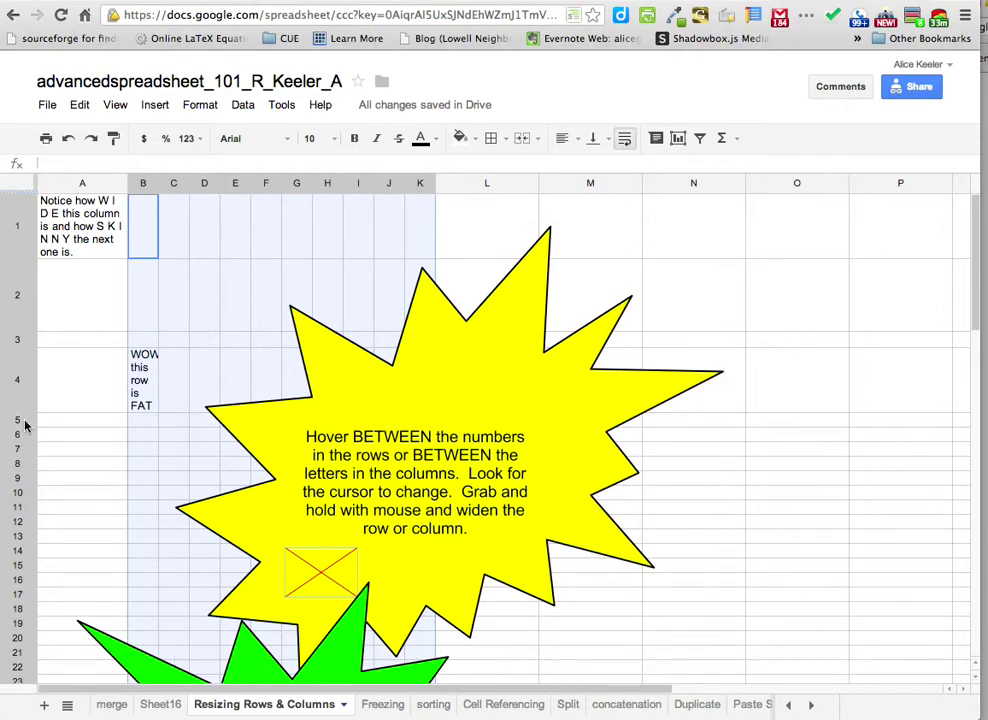
- Select rows 5 through 14 and increase their height together to several text lines each
{"action": "left_click_drag", "start_coordinate": [26, 426], "coordinate": [26, 551]}
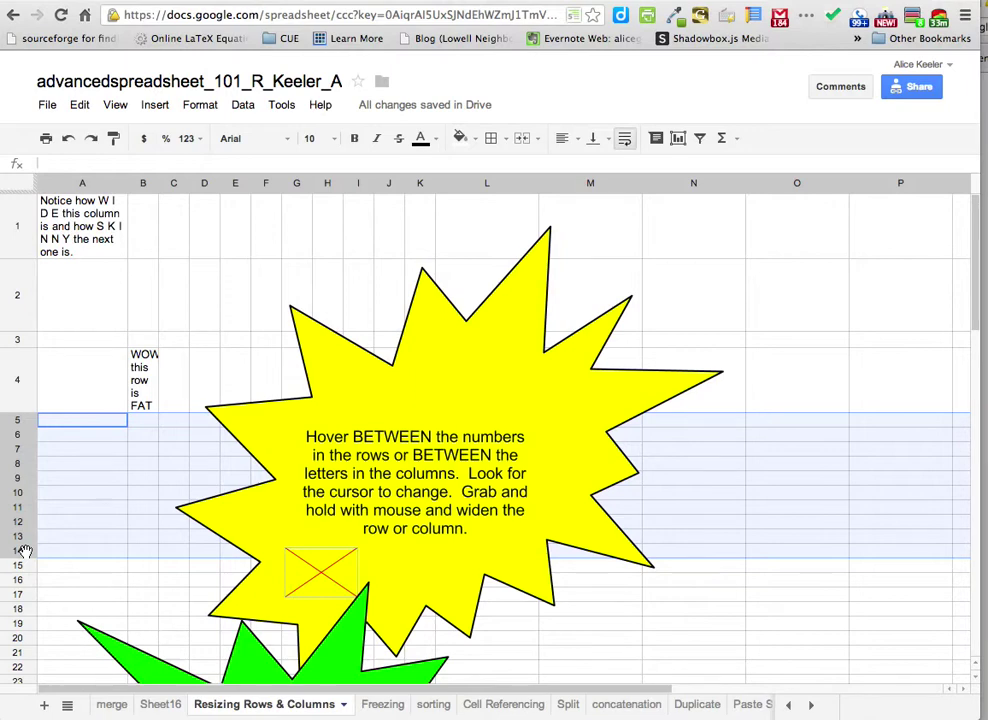
{"action": "mouse_move", "coordinate": [16, 453]}
{"action": "left_click_drag", "start_coordinate": [16, 453], "coordinate": [17, 495]}
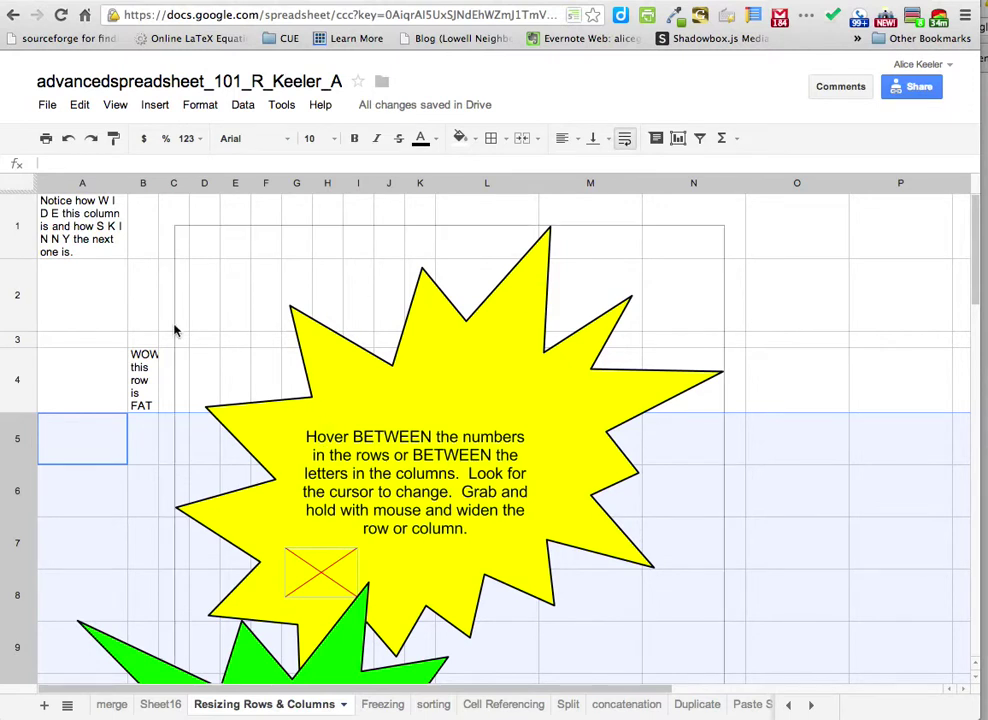
{"action": "left_click", "coordinate": [104, 297]}
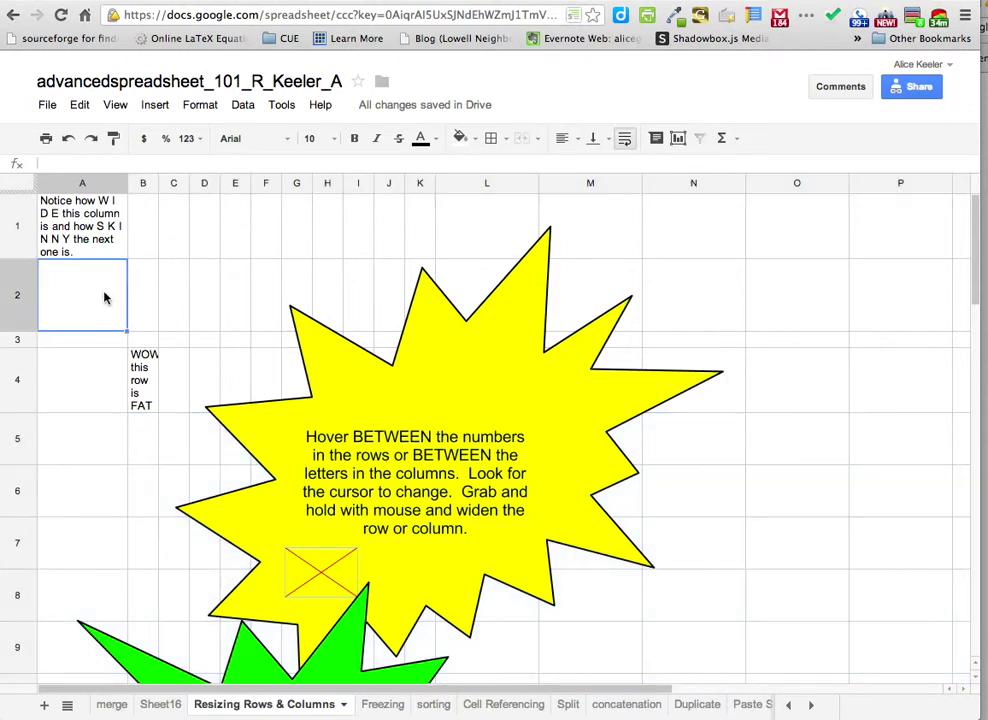
- Select the entire sheet, give all columns the same narrow width, and reduce the row heights to about one text line
{"action": "left_click", "coordinate": [14, 183]}
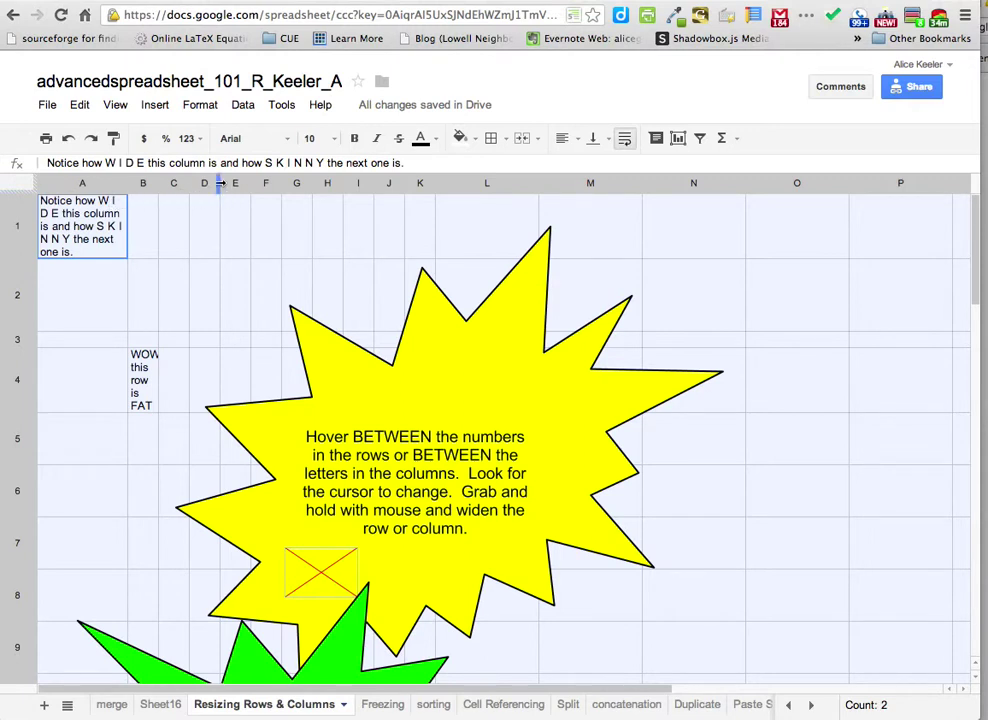
{"action": "left_click_drag", "start_coordinate": [218, 182], "coordinate": [242, 183]}
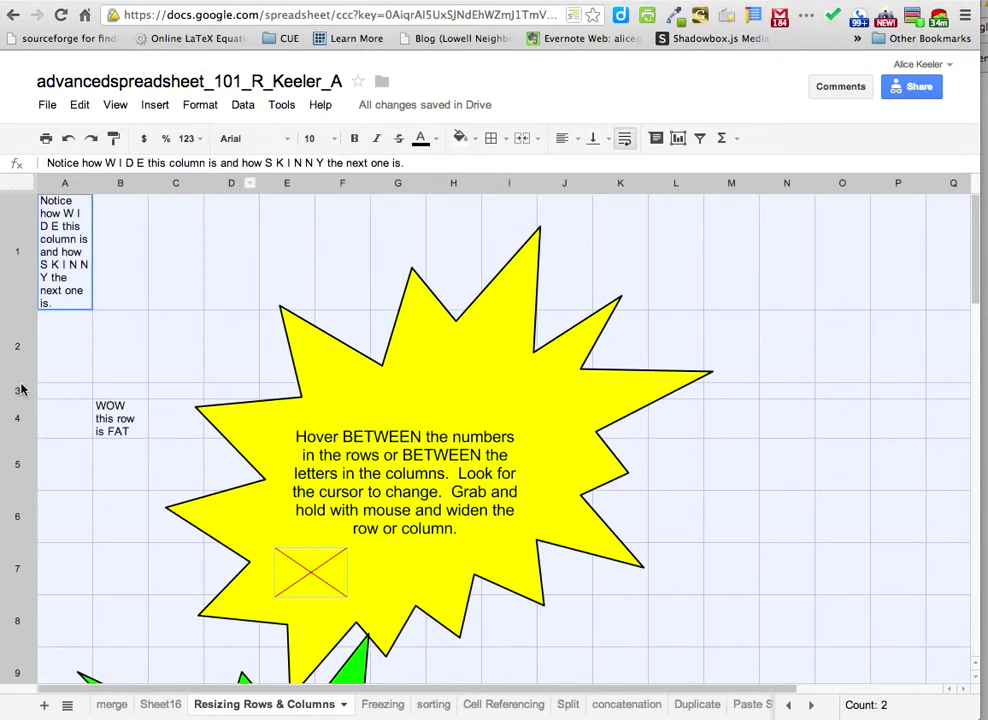
{"action": "left_click_drag", "start_coordinate": [26, 383], "coordinate": [24, 324]}
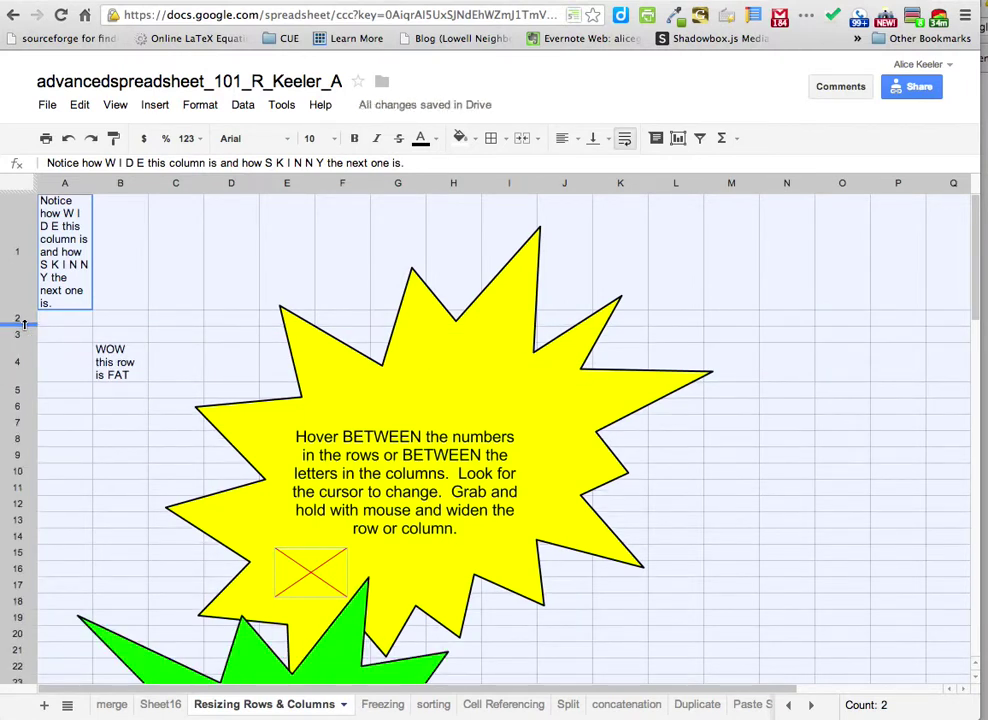
{"action": "left_click", "coordinate": [121, 288]}
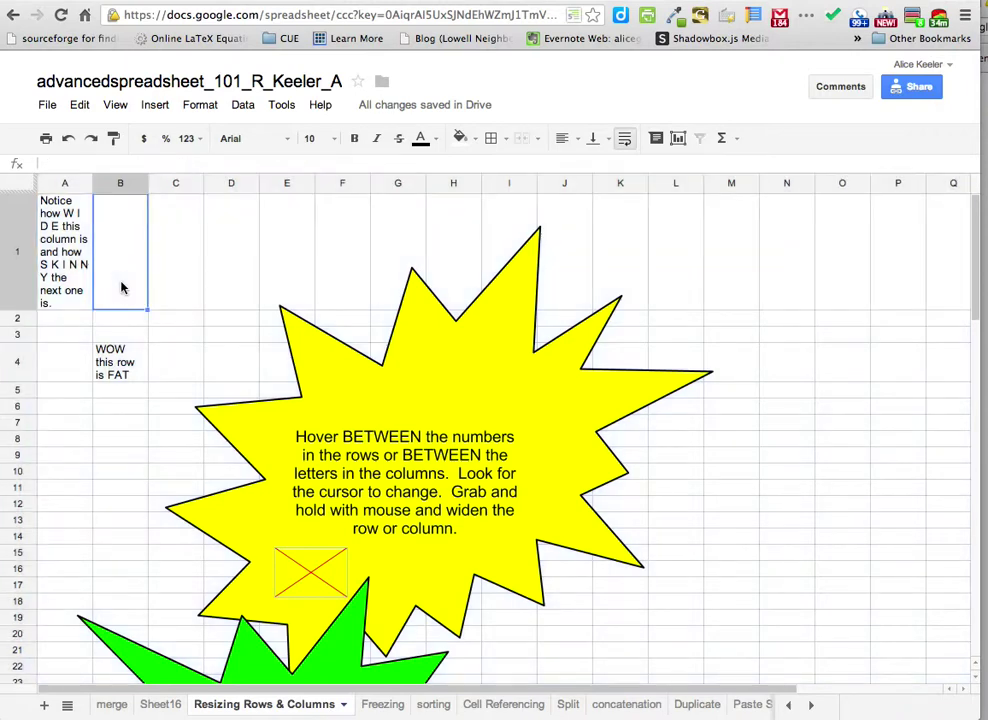
- Select the whole sheet again and widen all columns equally so the text in B4 fits on one line
{"action": "left_click", "coordinate": [17, 185]}
{"action": "left_click", "coordinate": [105, 196]}
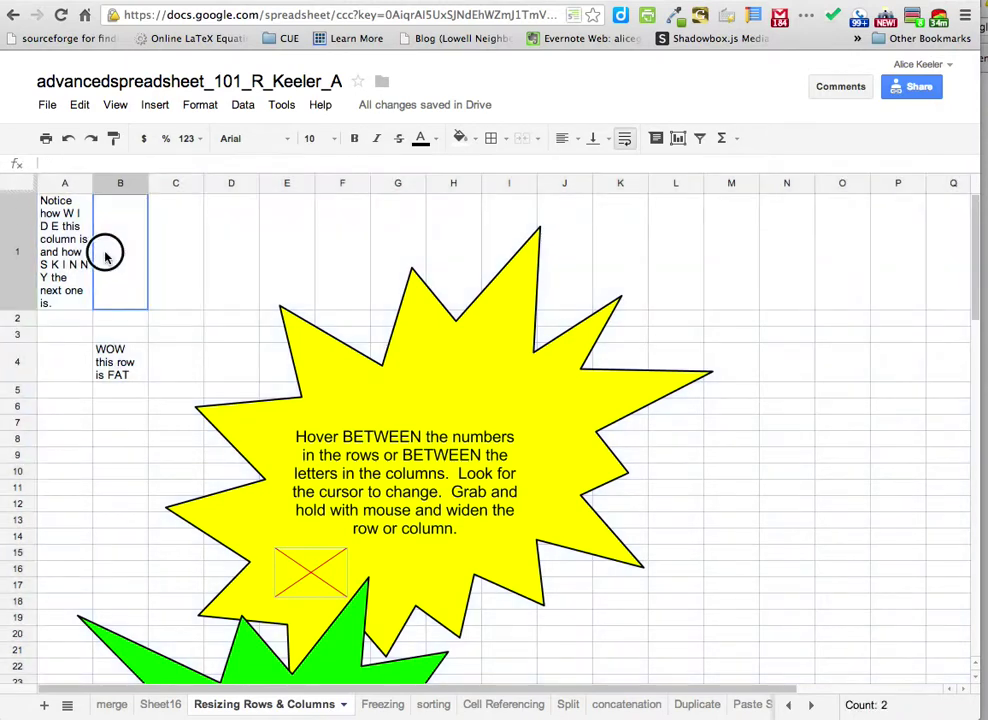
{"action": "left_click", "coordinate": [16, 186]}
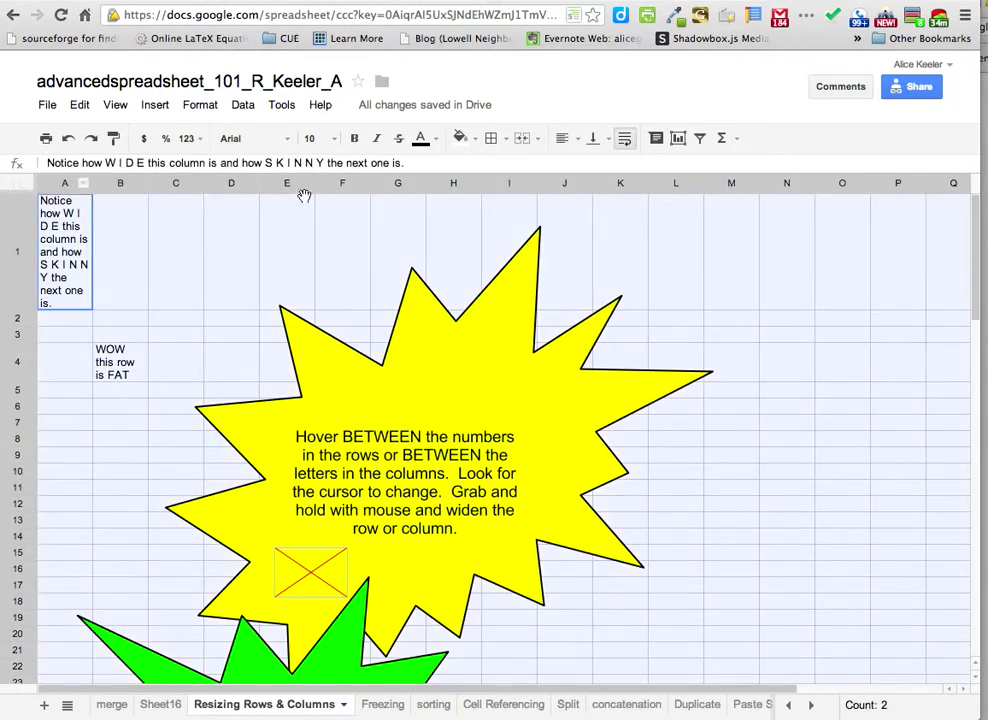
{"action": "left_click_drag", "start_coordinate": [316, 185], "coordinate": [411, 186]}
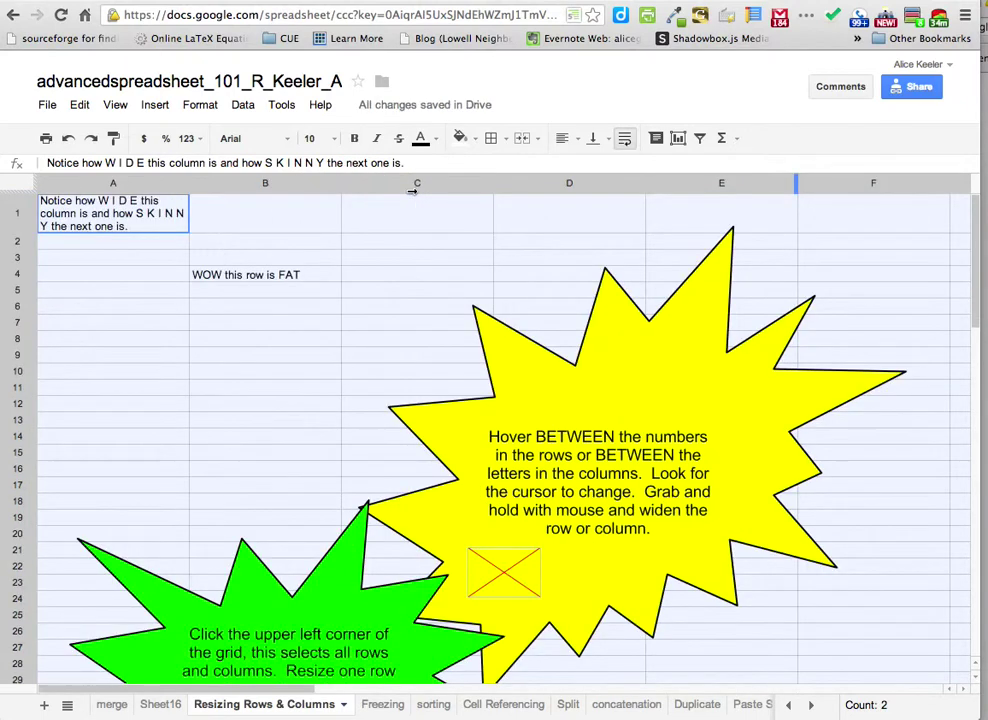